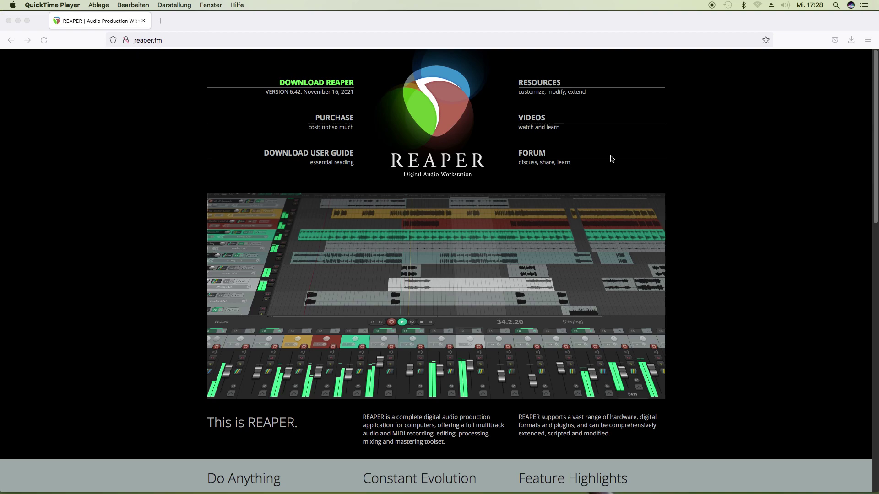
Search REAPER Stash uploads for 'tukan' to find the Tukan Studios Plugins entry.
click(552, 88)
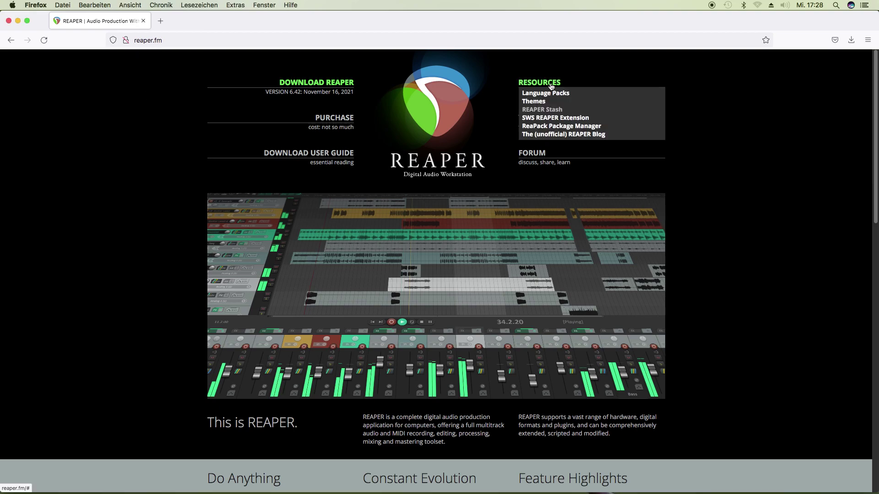
click(552, 111)
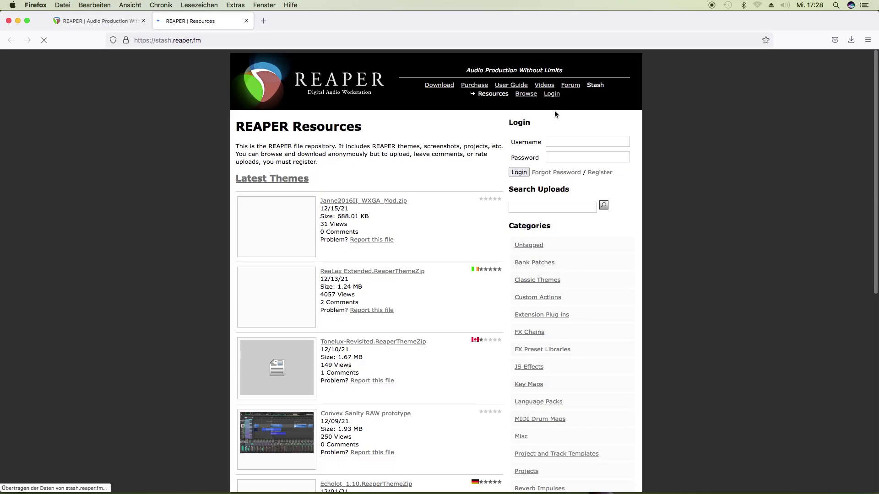
click(530, 205)
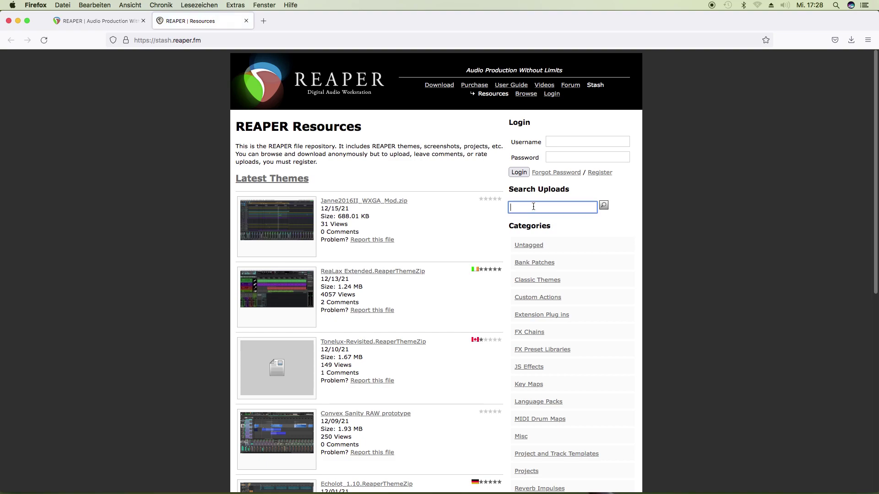
text(tukan)
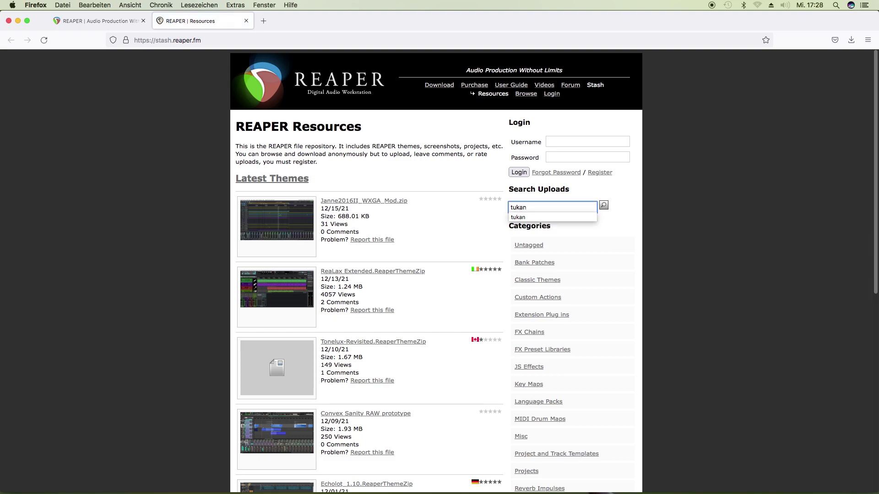
key(Return)
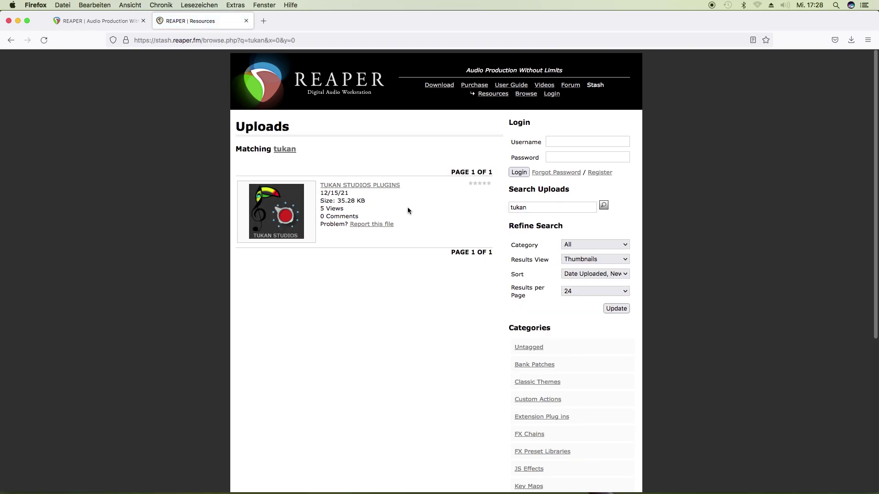
Copy the GitHub link from the Tukan upload page and load the TUKAN_STUDIOS_PLUGINS repository.
click(355, 187)
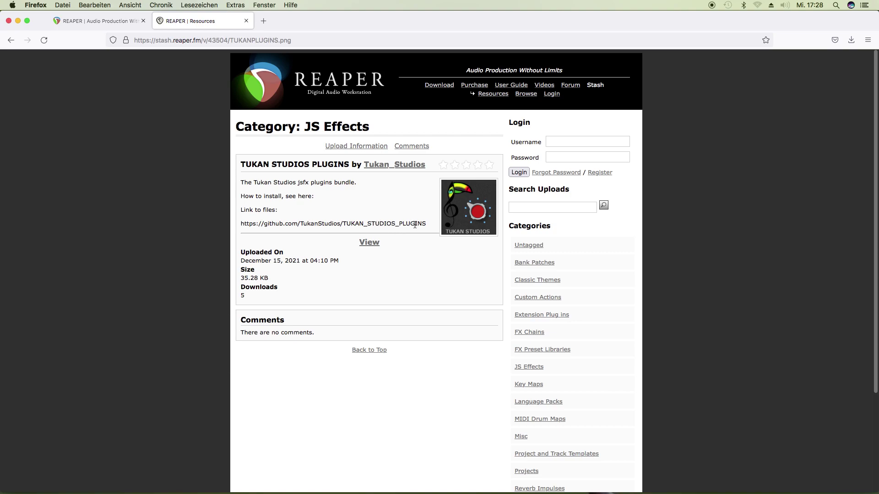
drag(427, 223, 239, 225)
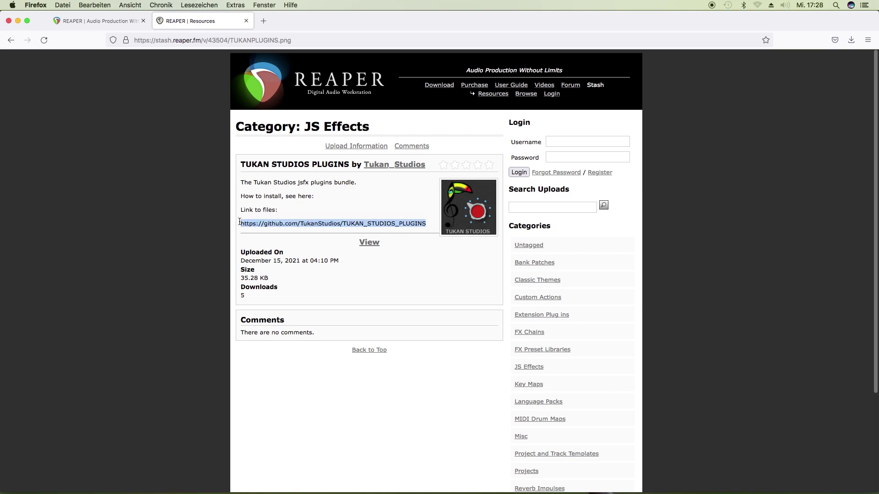
click(302, 40)
text(https://github.com/TukanStudios/TUKAN_STUDIOS_PLUGINS)
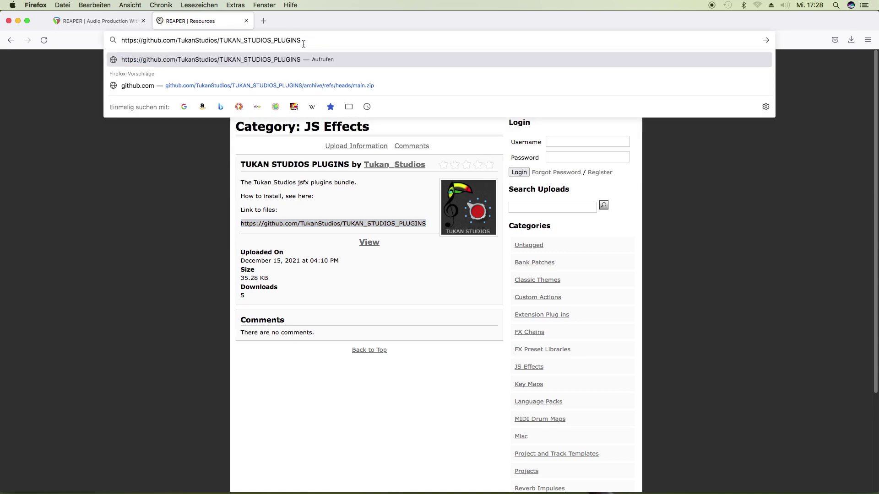
key(Return)
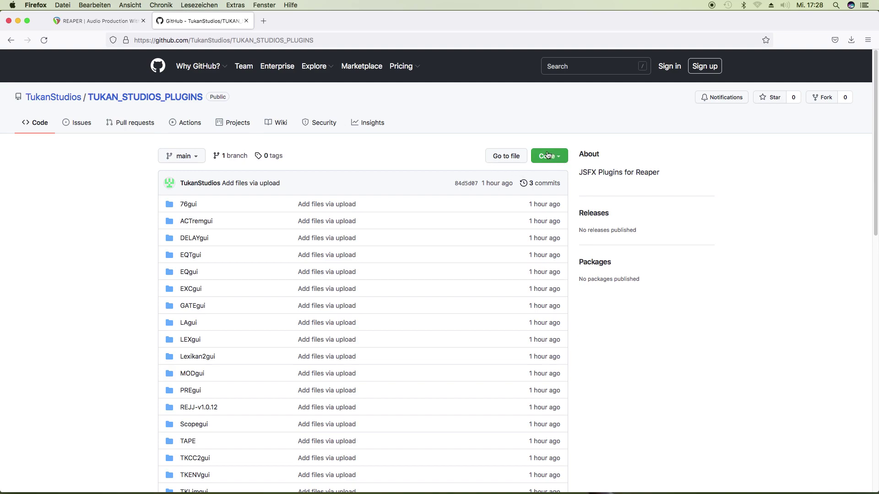
Save the repository with Code > Download ZIP, then minimize Firefox.
click(560, 158)
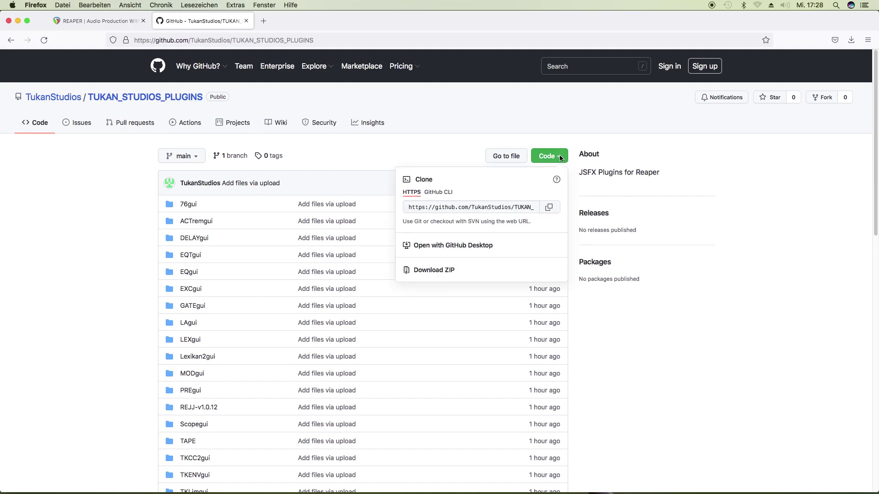
click(442, 272)
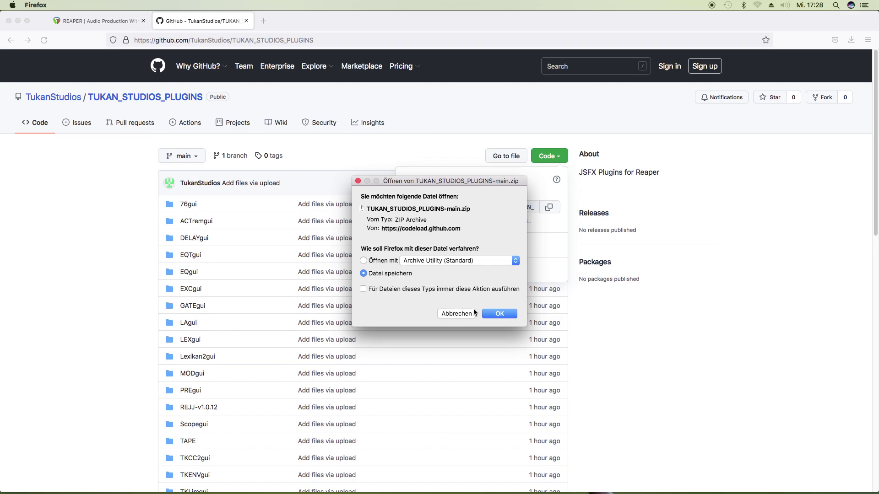
click(496, 314)
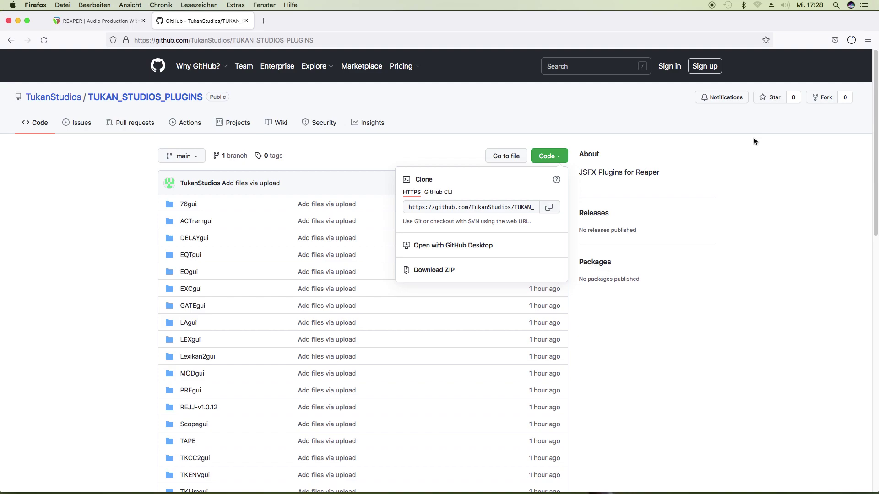
click(746, 151)
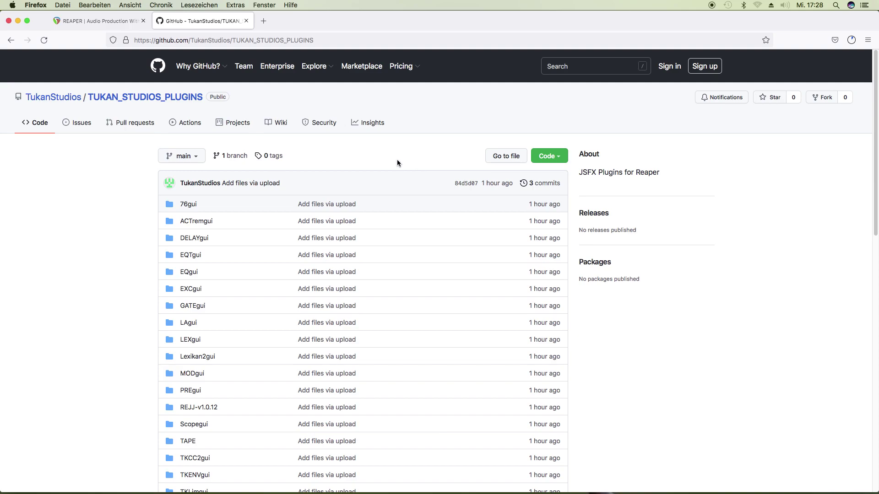
key(super+m)
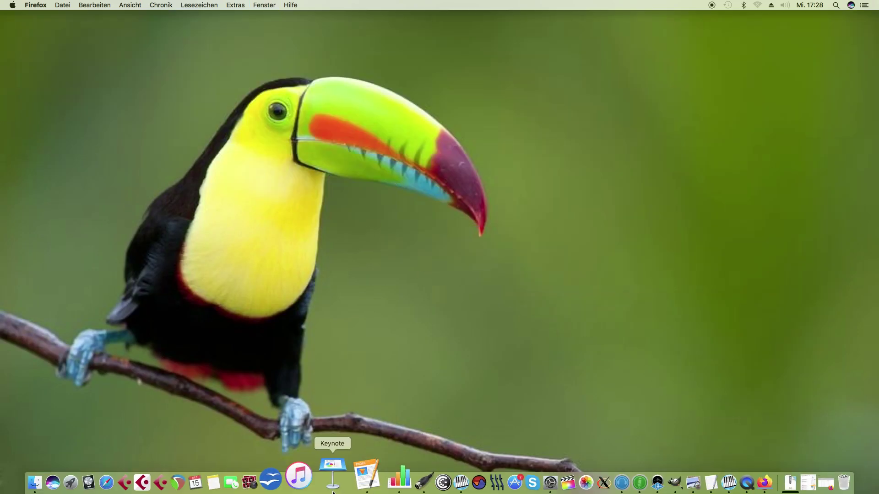
Reveal REAPER's resource folder in Finder from the Options menu, then return to REAPER.
click(209, 483)
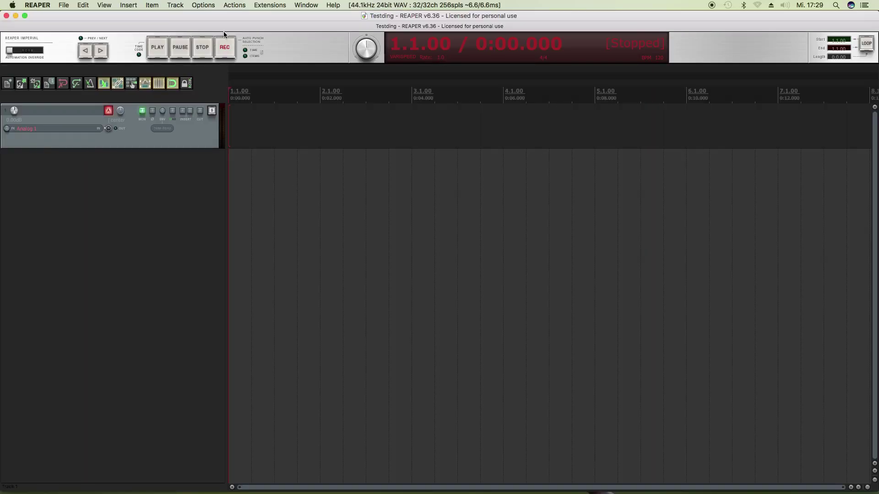
click(203, 6)
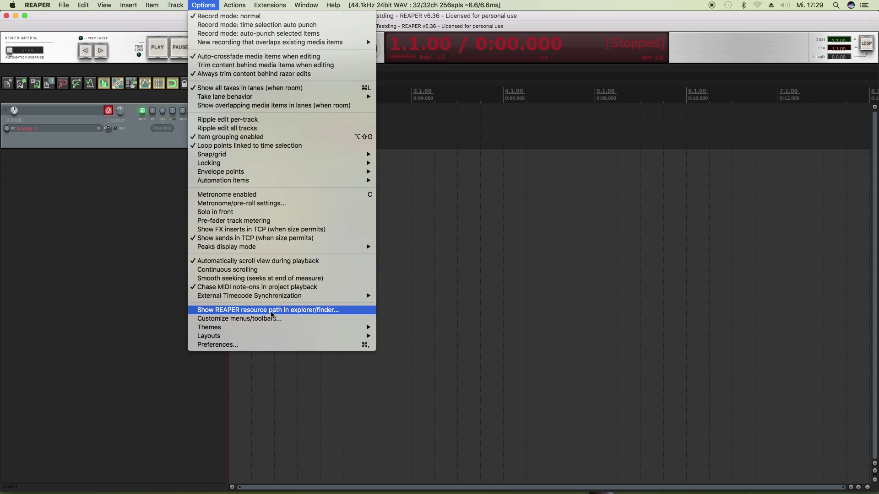
click(300, 314)
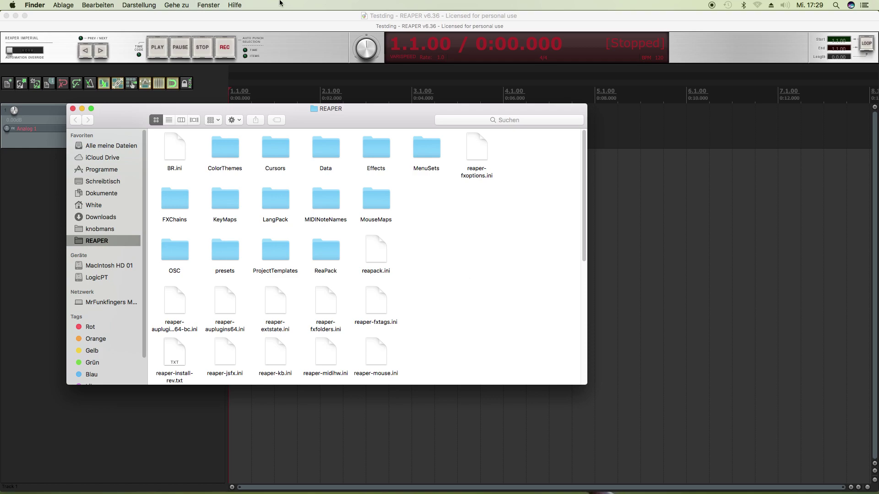
click(278, 43)
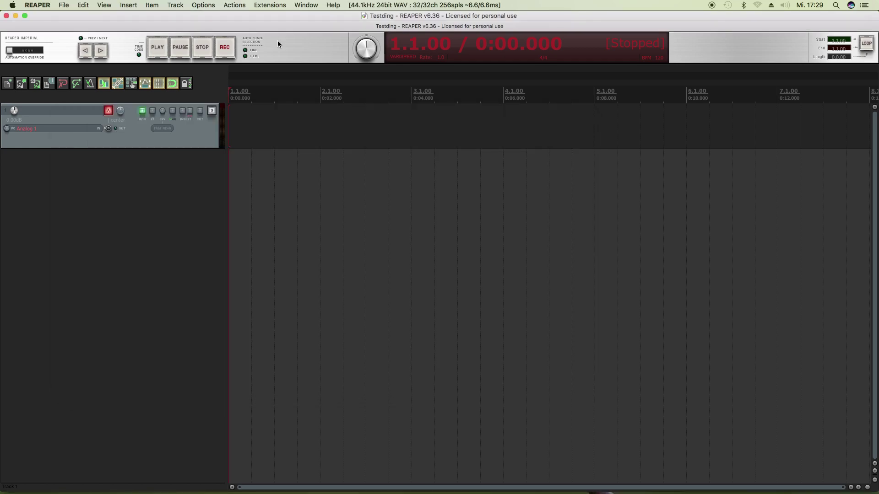
Move the resource folder window up and left, and check Firefox's downloads list.
key(super+Tab)
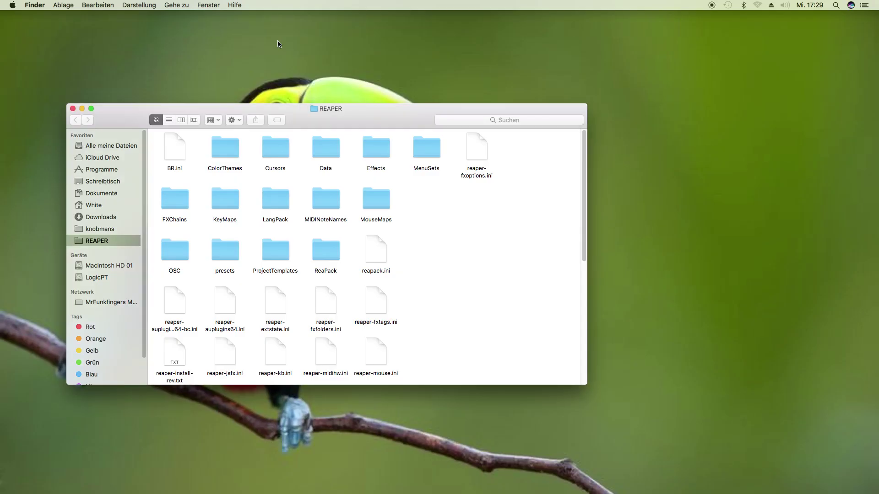
drag(310, 123, 282, 51)
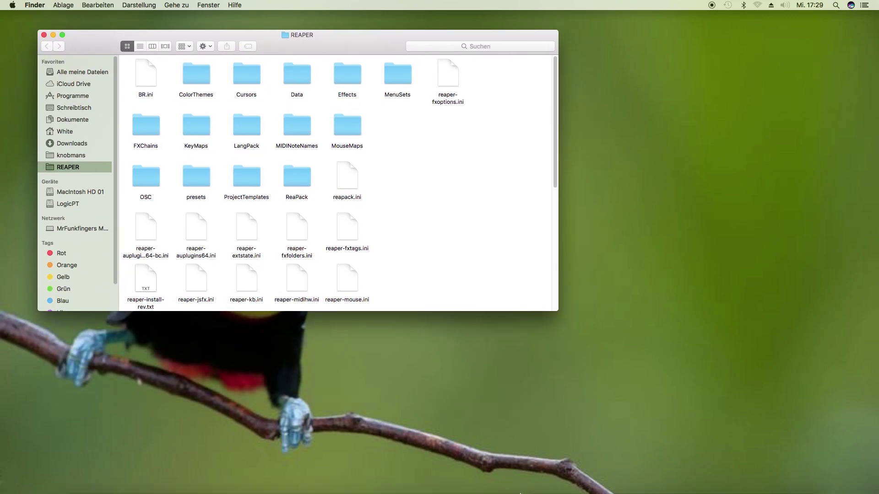
mouse_move(727, 474)
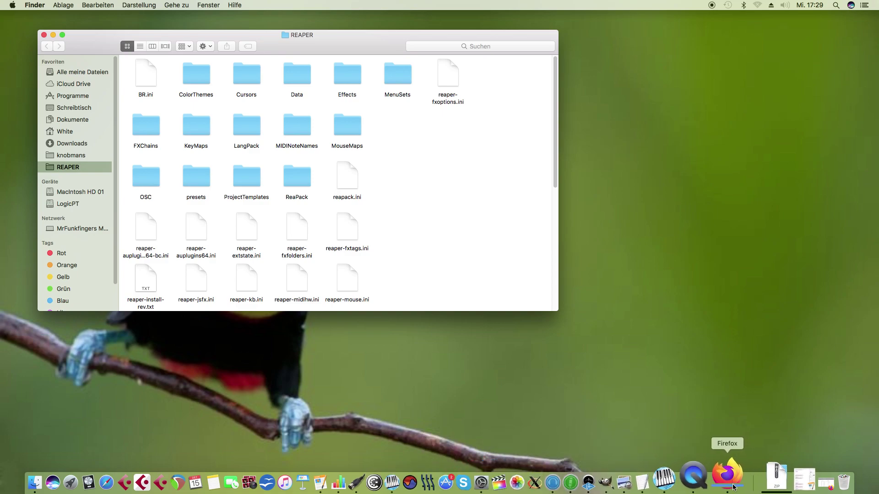
click(734, 482)
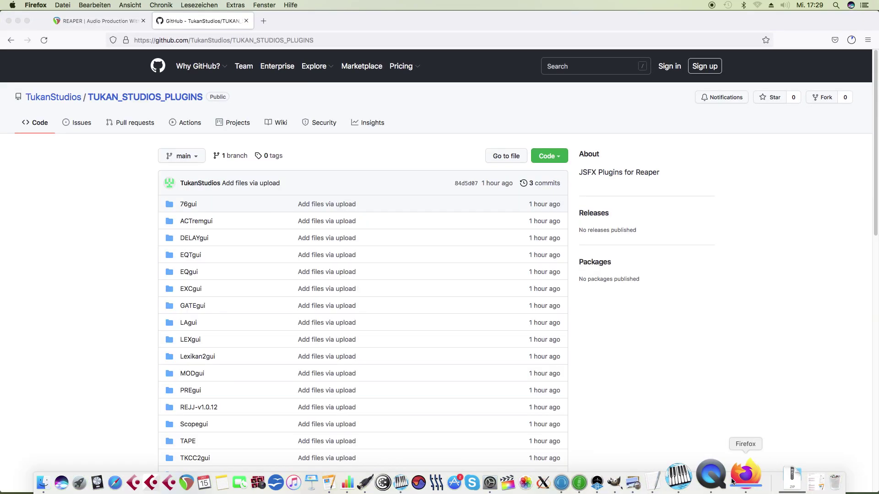
click(852, 39)
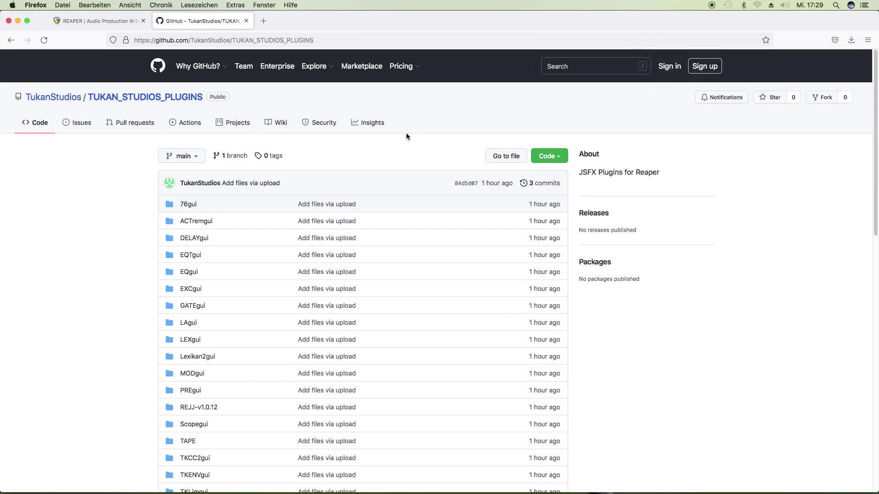
Check the Dock's Downloads stack, then bring the REAPER resource folder window to front.
key(super+Tab)
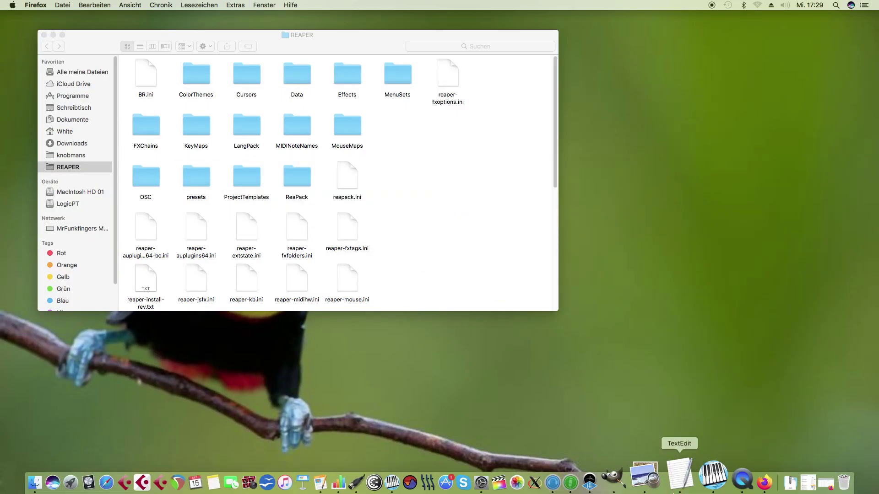
click(759, 480)
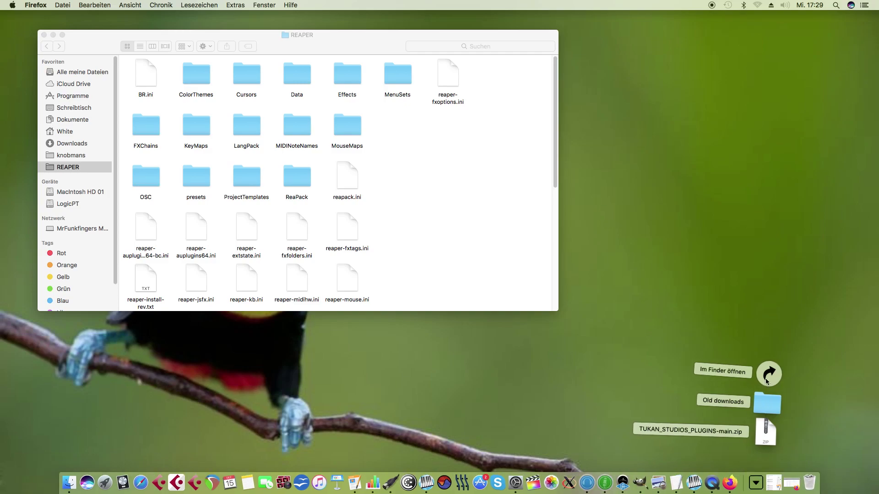
click(756, 479)
click(220, 236)
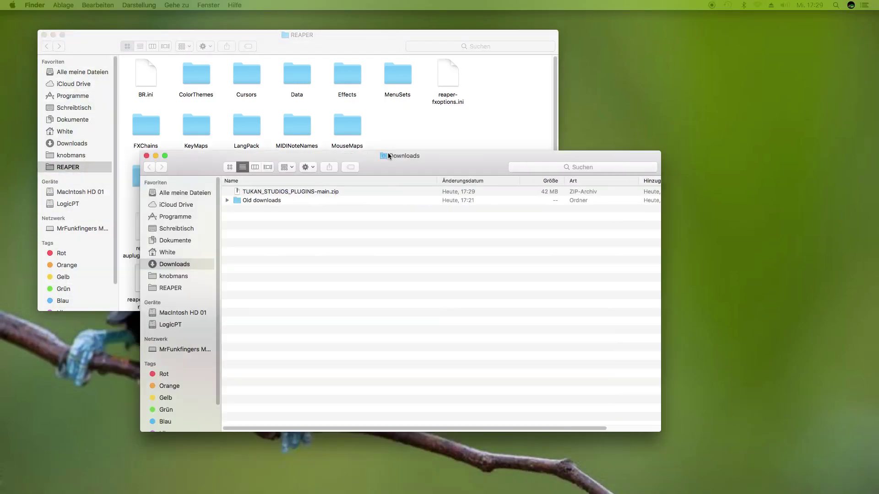
Extract TUKAN_STUDIOS_PLUGINS-main.zip beside the REAPER folder and name the new folder 'Tukan'.
drag(391, 173, 599, 167)
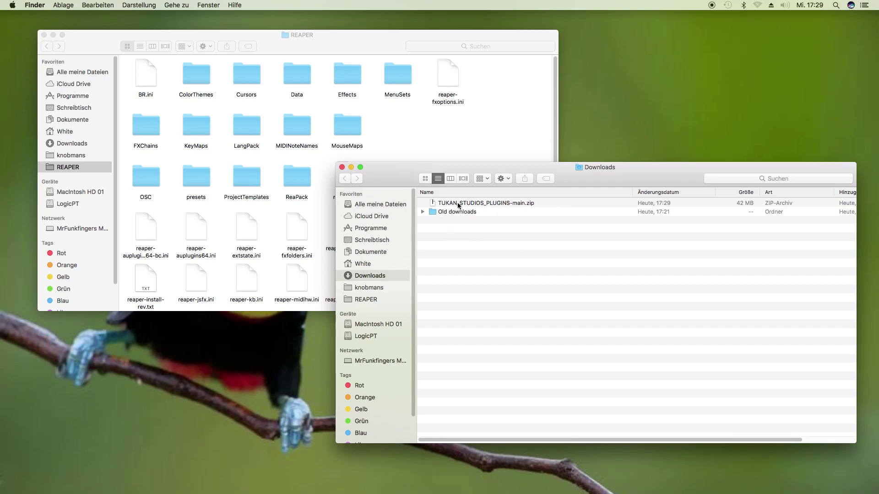
double_click(487, 204)
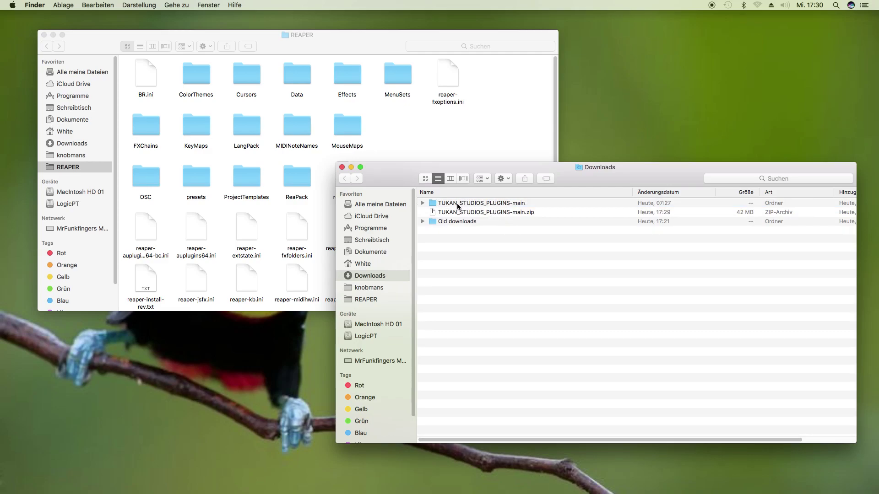
click(458, 203)
click(459, 205)
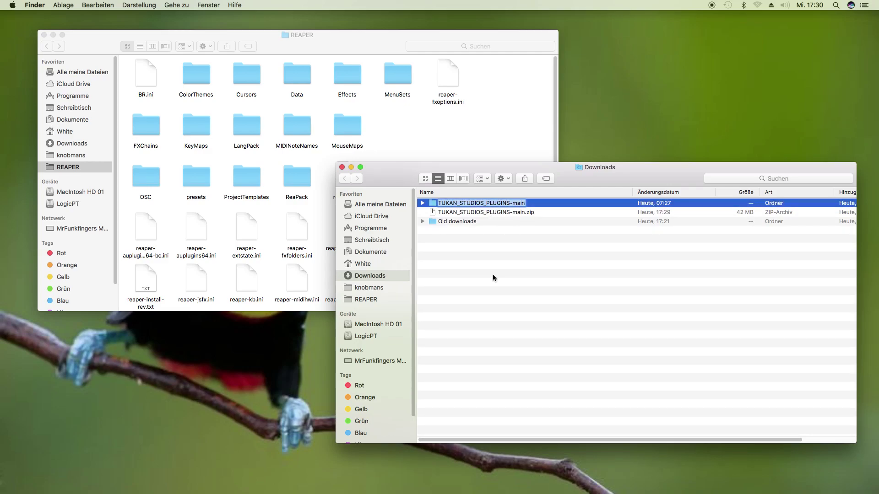
text(Tukan)
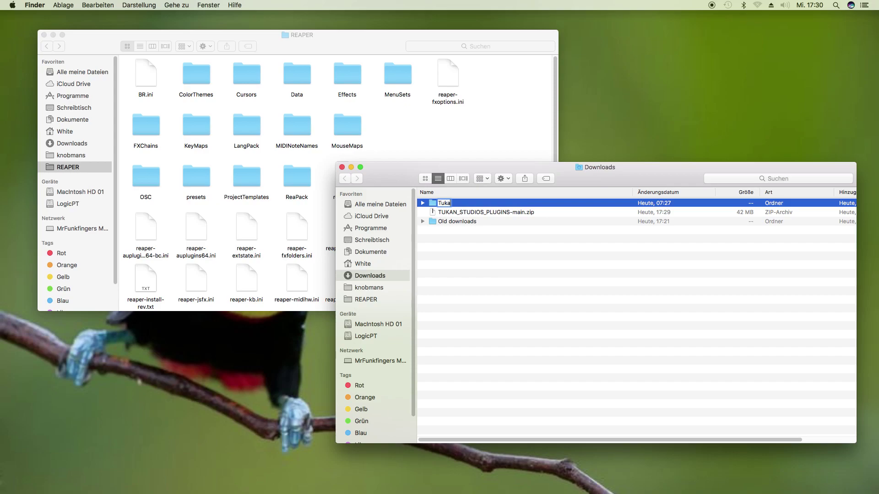
key(Return)
click(496, 264)
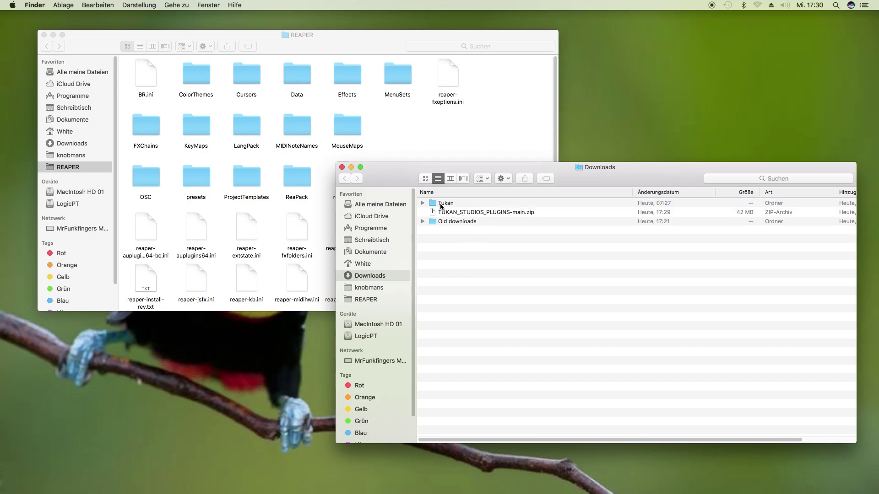
Drag the Tukan folder into REAPER's Effects folder and close the Effects and Downloads windows.
drag(441, 204, 407, 139)
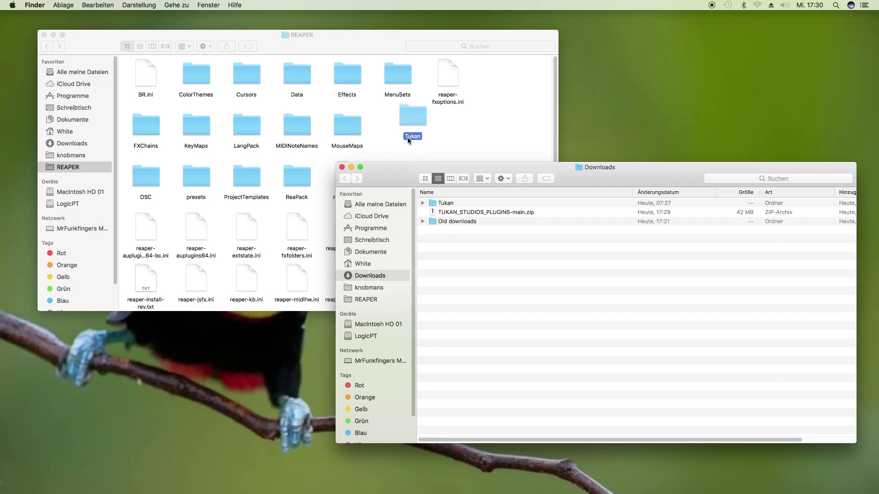
drag(404, 140, 346, 97)
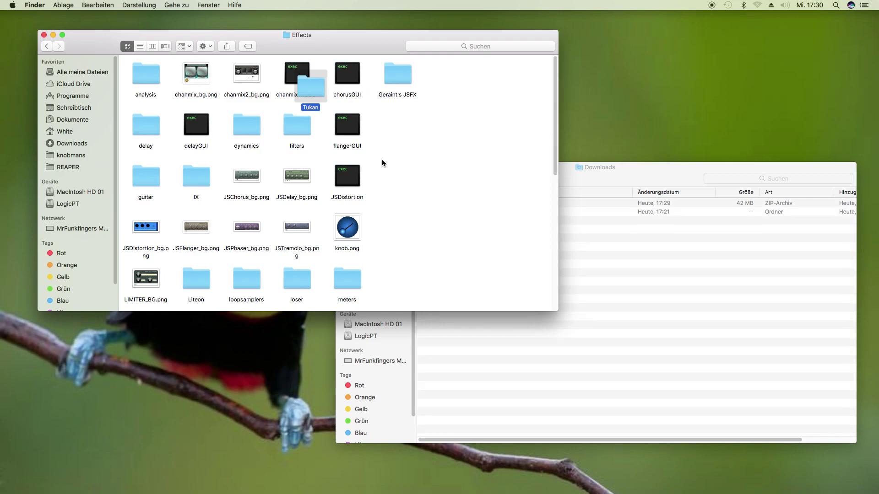
click(388, 163)
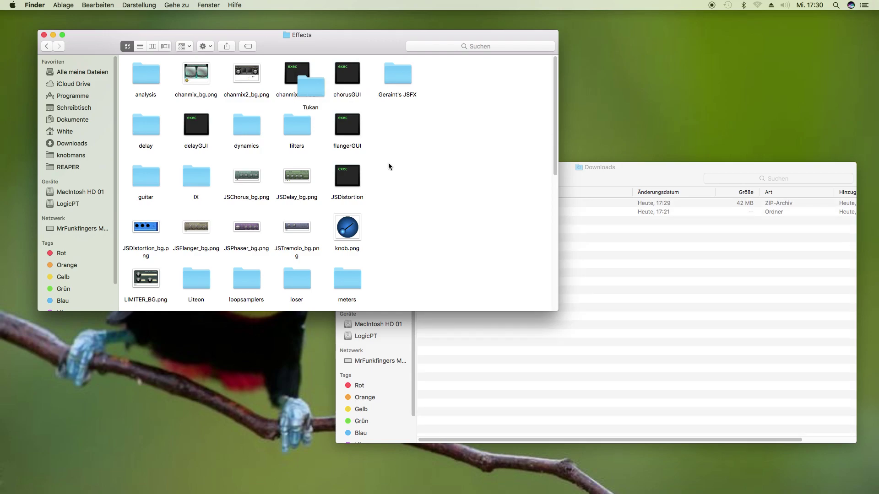
click(45, 35)
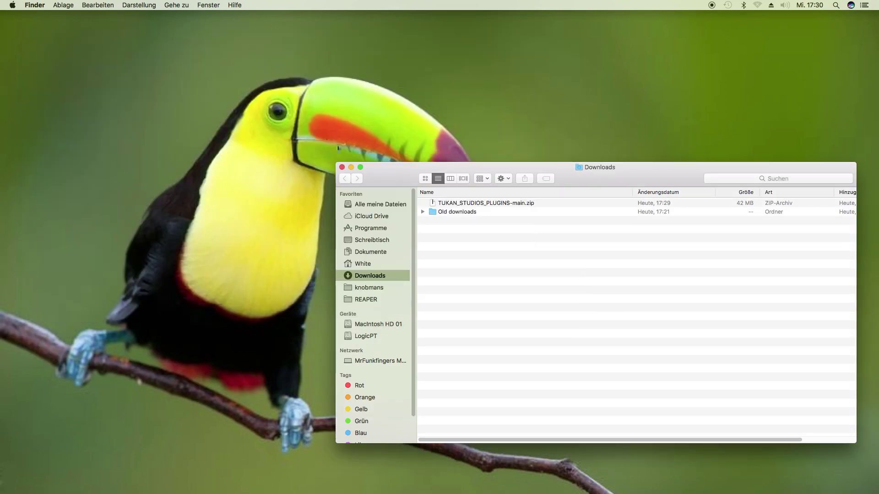
click(342, 167)
mouse_move(440, 492)
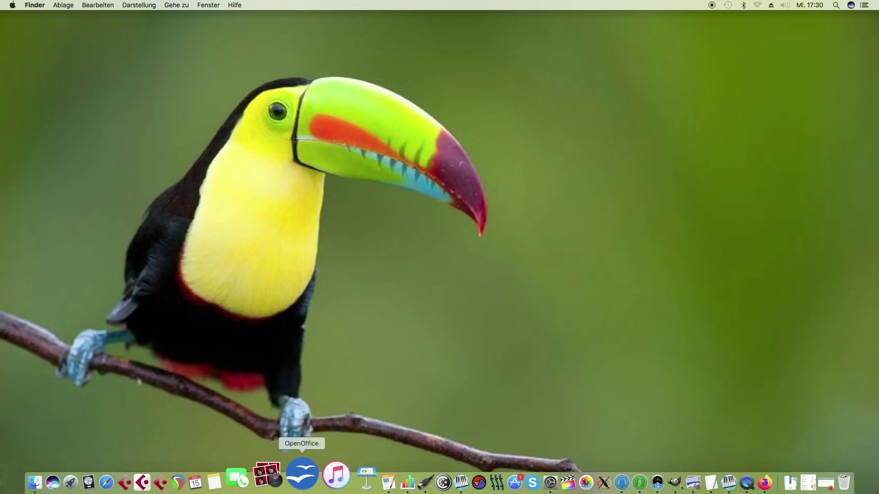
Switch to REAPER and open Track 1's FX chain with the Add FX browser.
click(239, 482)
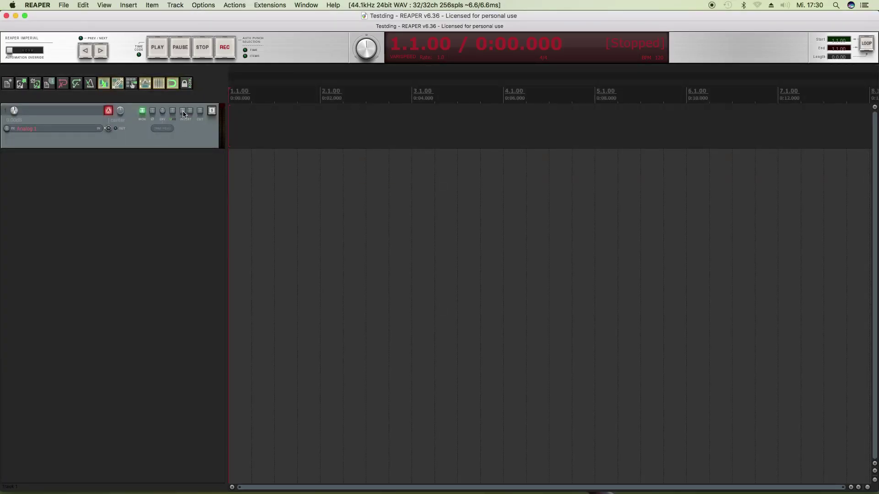
click(184, 112)
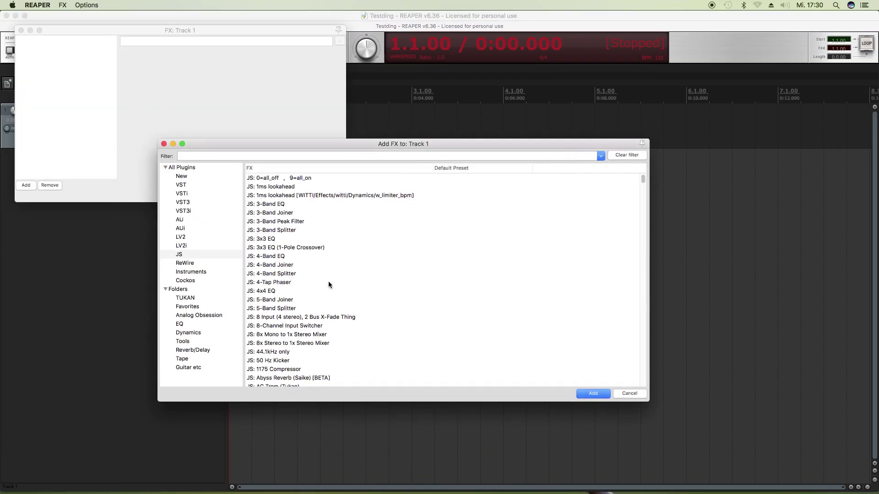
Filter All Plugins for 'tuk', add JS: Lexikan (Tukan) to Track 1, and check its presets.
click(192, 166)
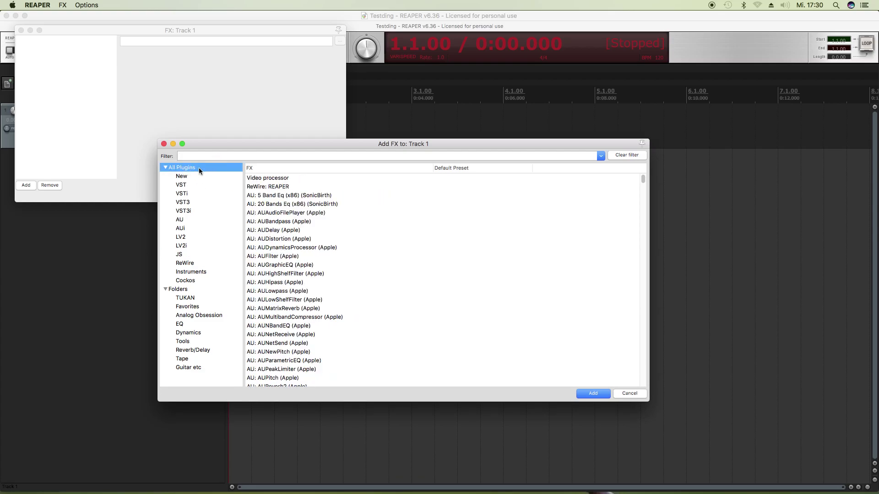
click(208, 154)
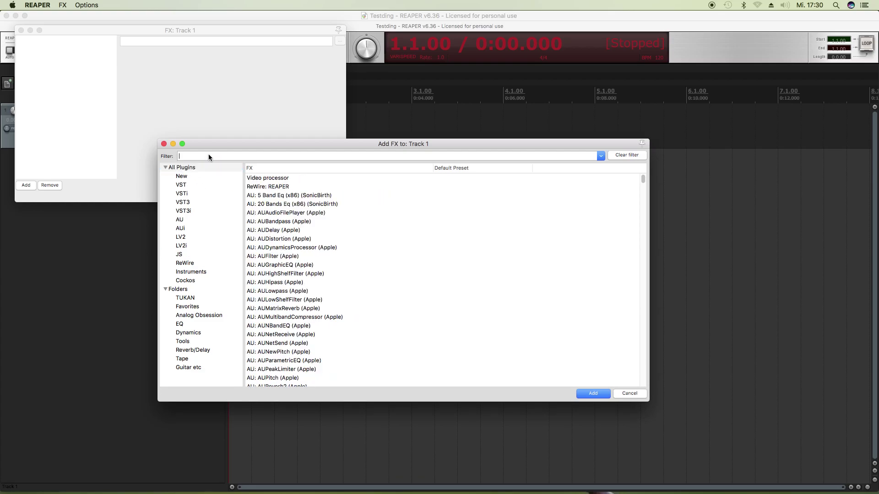
text(tuk)
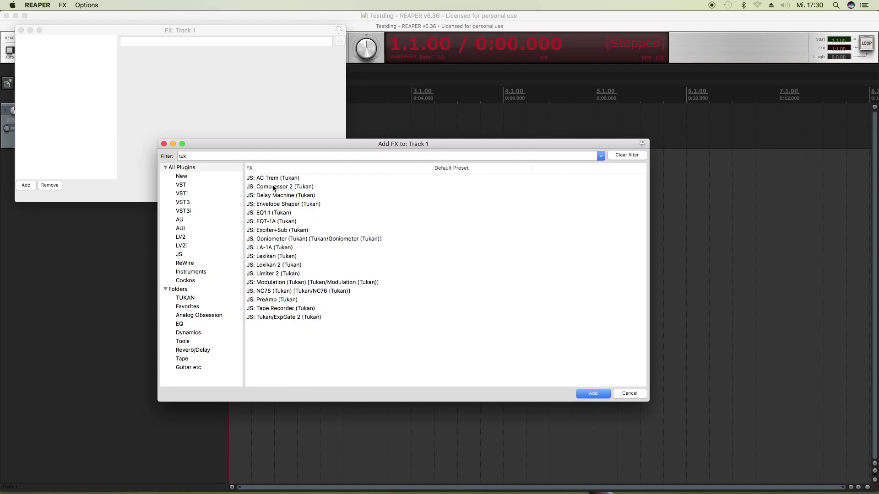
double_click(277, 255)
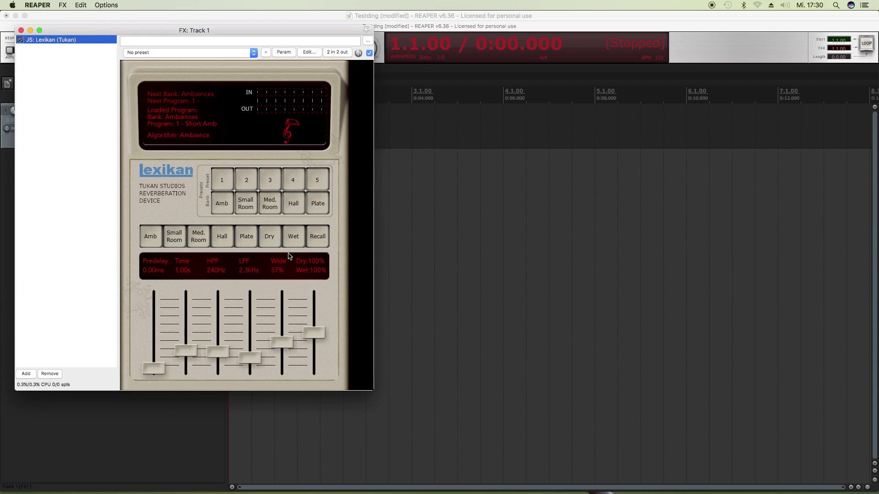
click(215, 53)
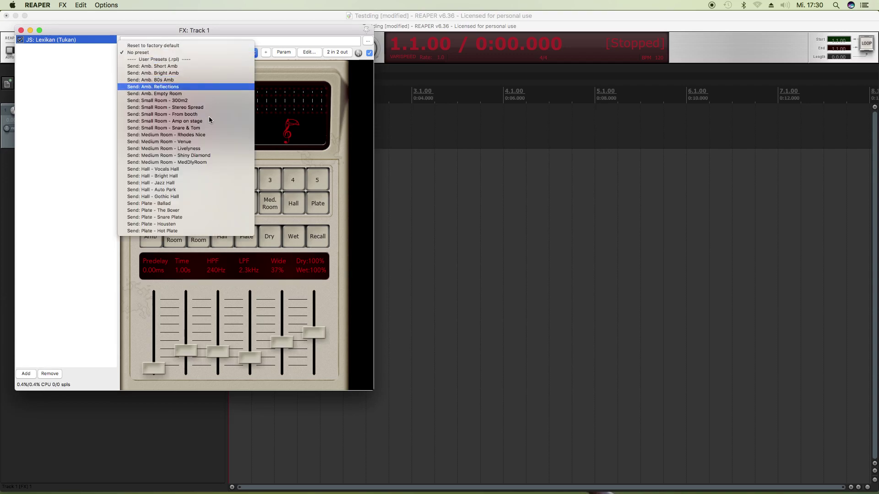
click(143, 271)
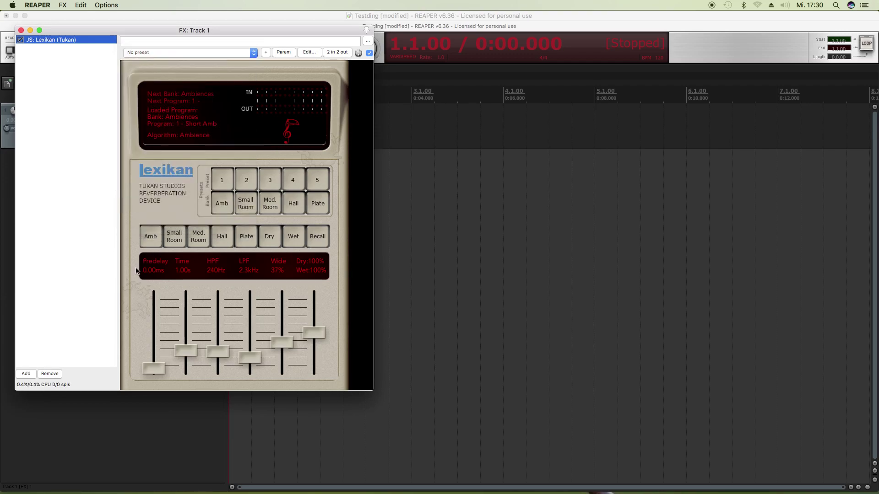